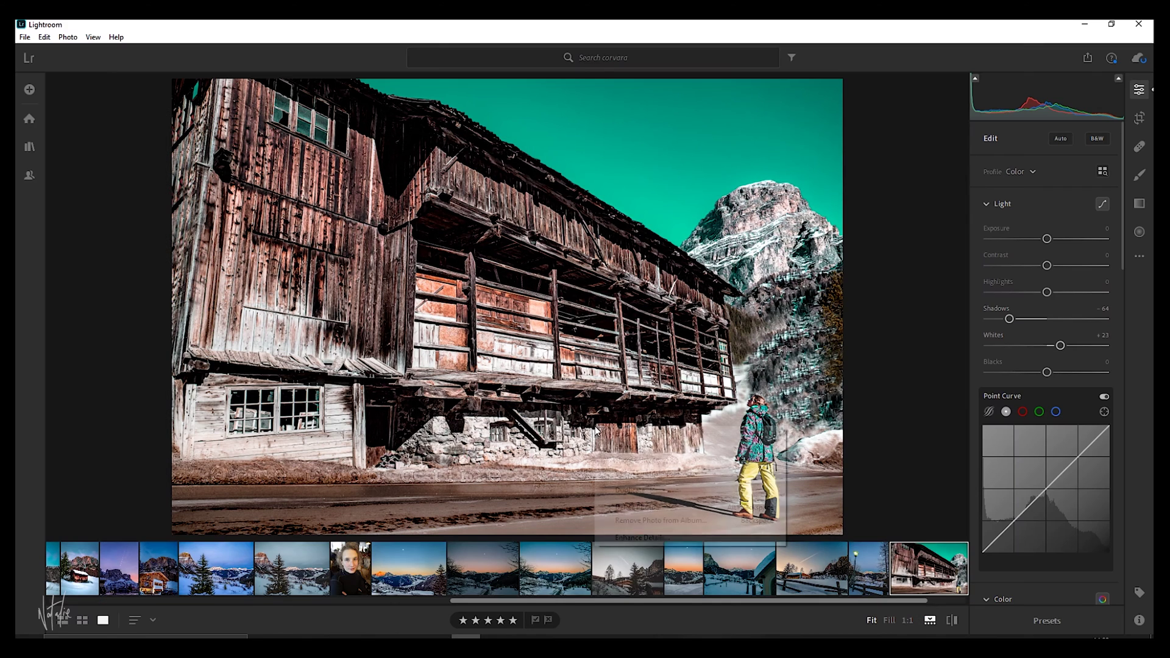
Bring up the context menu on the wooden-house photo to reach Edit in Photoshop
right_click(595, 427)
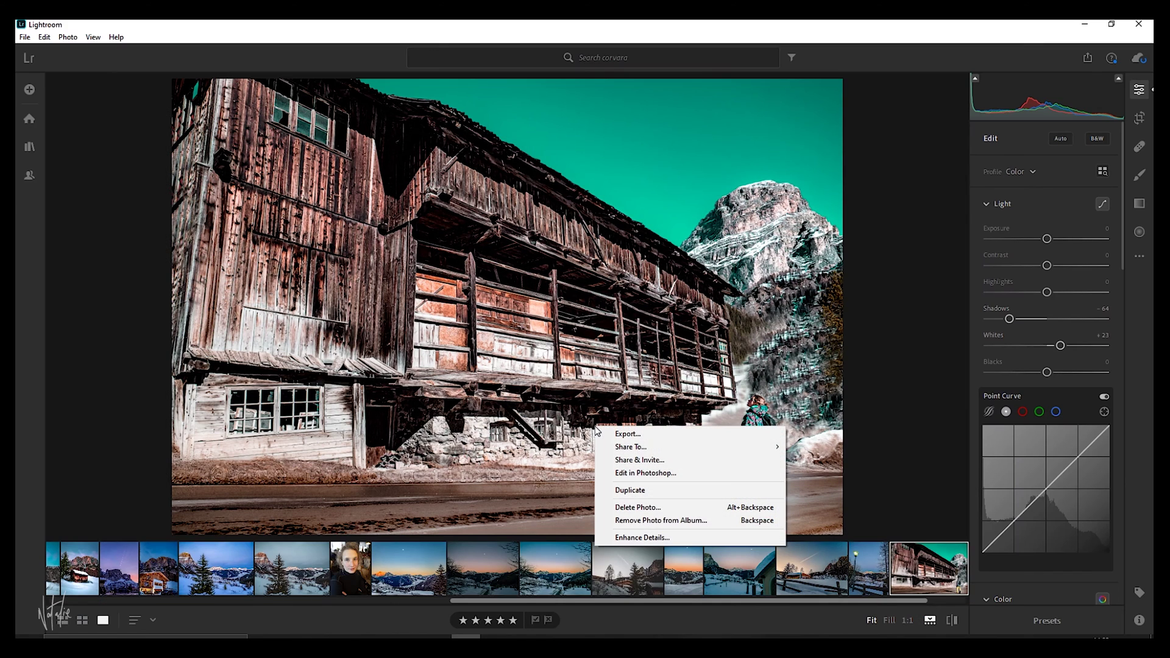
Send the wooden-house photo from Lightroom to Photoshop, opening it at 5184 × 3521 px
left_click(624, 473)
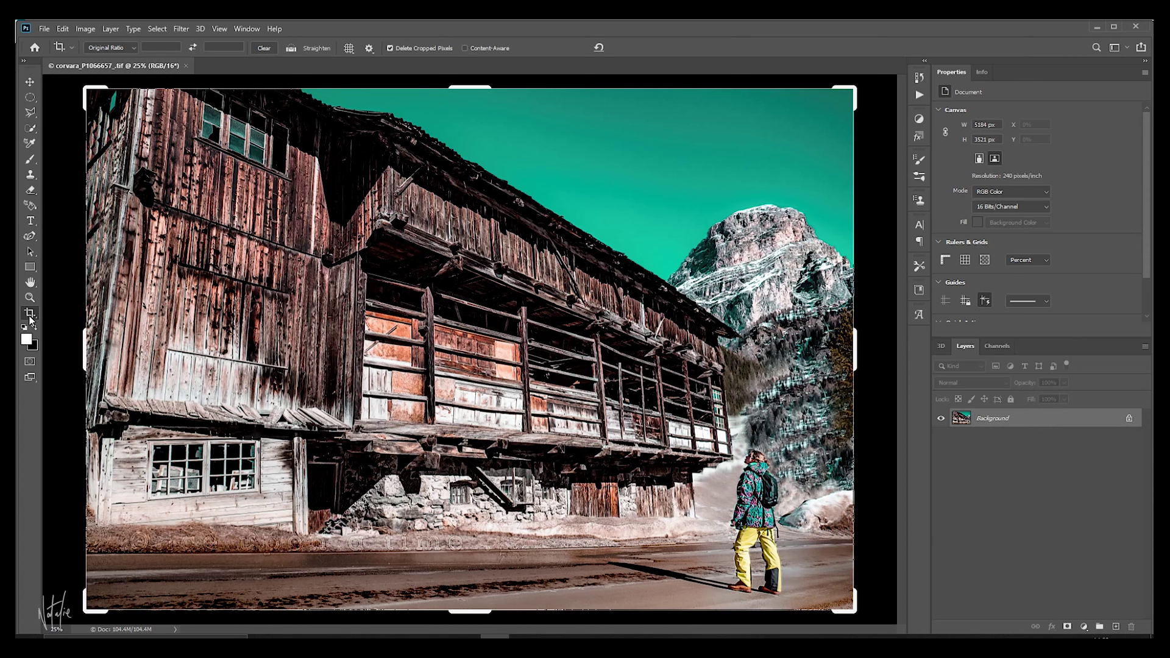
Crop the photo to an 8:5 landscape ratio, shifting it up slightly, giving 5184 × 3240 px
right_click(30, 314)
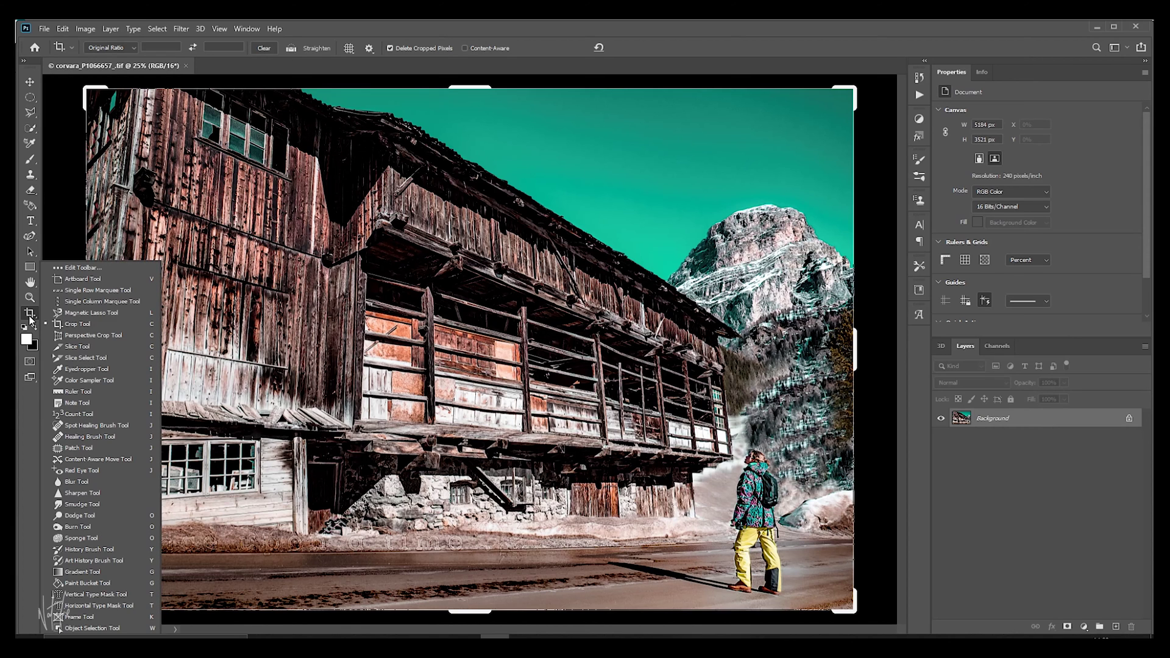
left_click(28, 315)
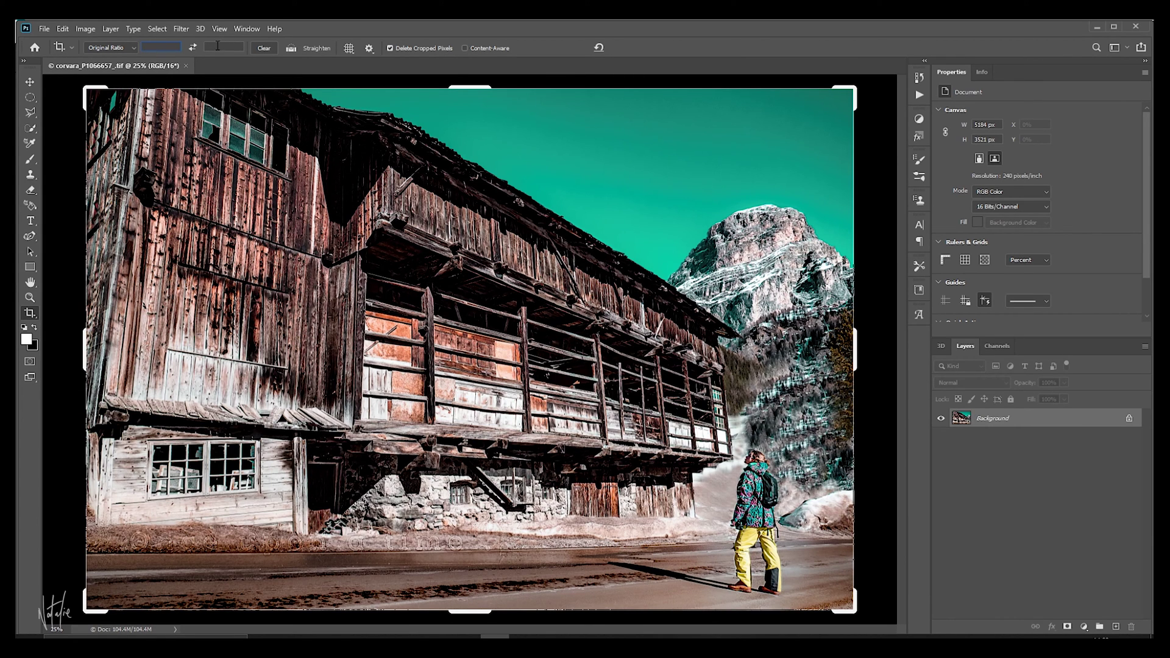
type("5")
type("8")
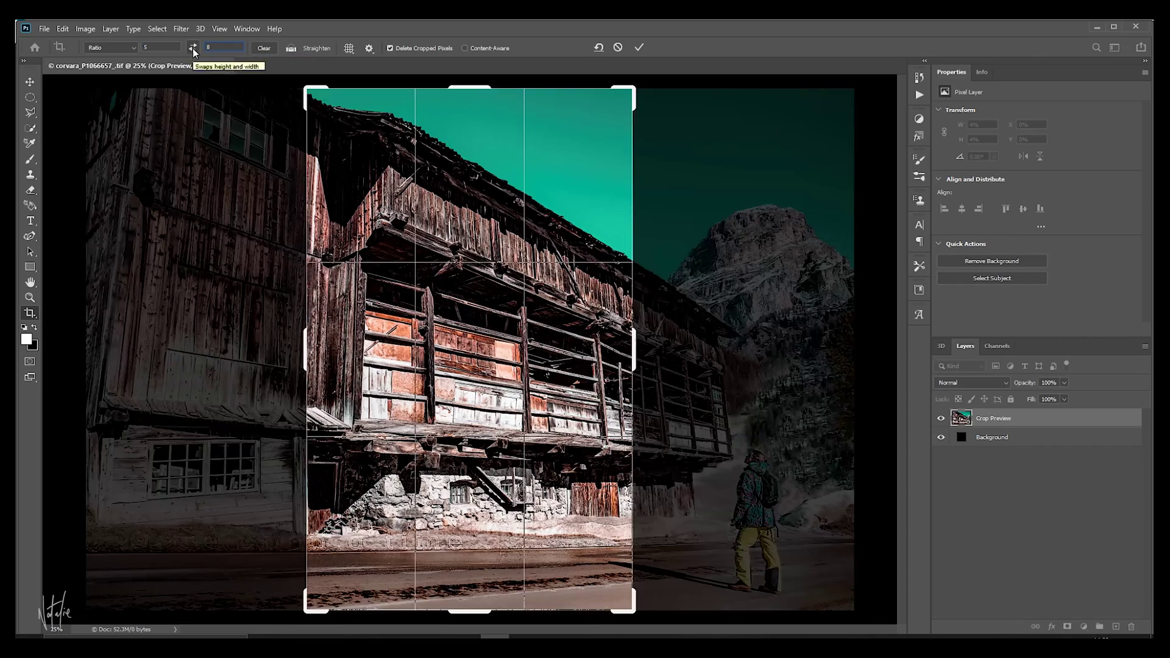
left_click(193, 47)
left_click_drag(557, 397, 557, 386)
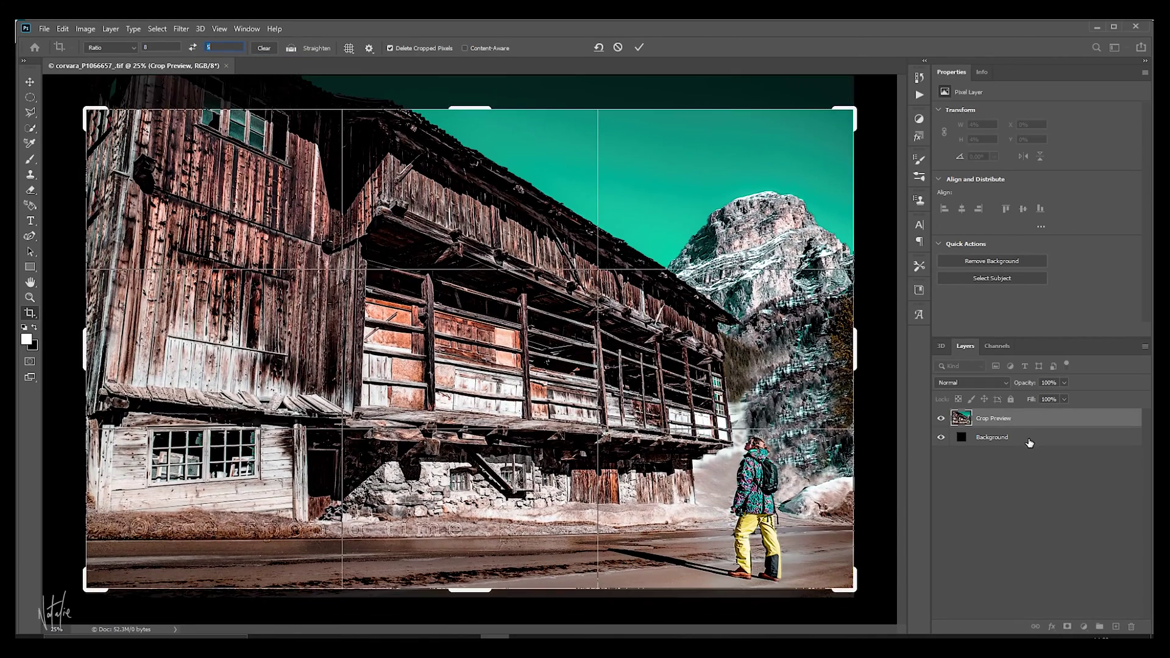
key("Return")
left_click(30, 81)
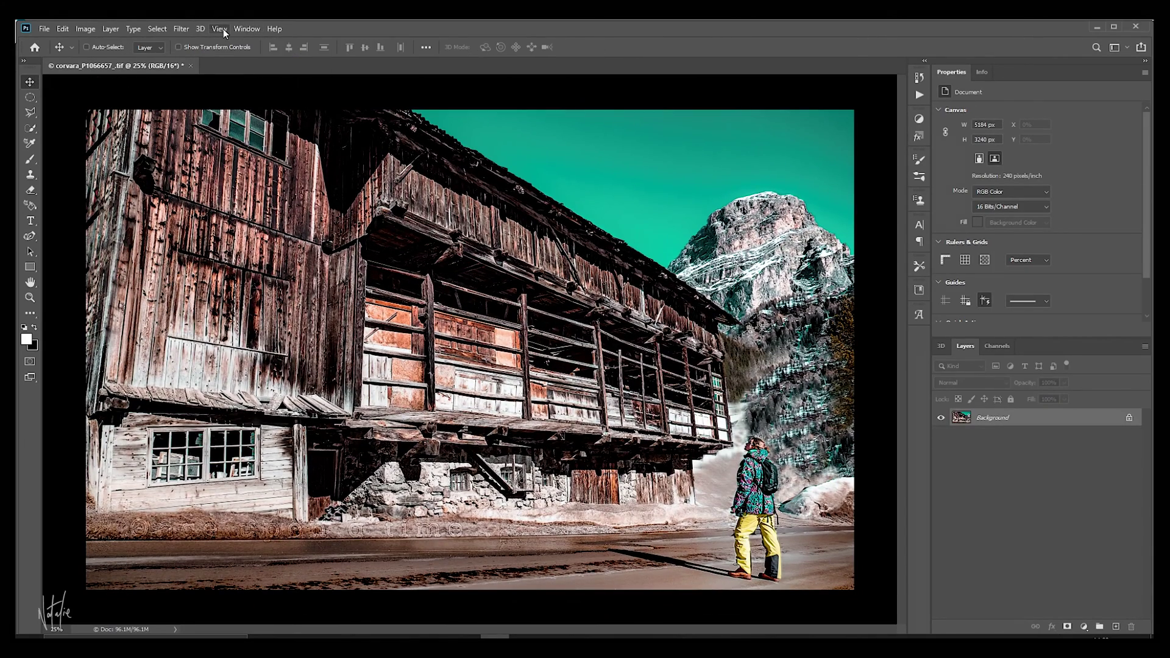
Add a two-column guide layout that splits the photo down the middle
left_click(221, 28)
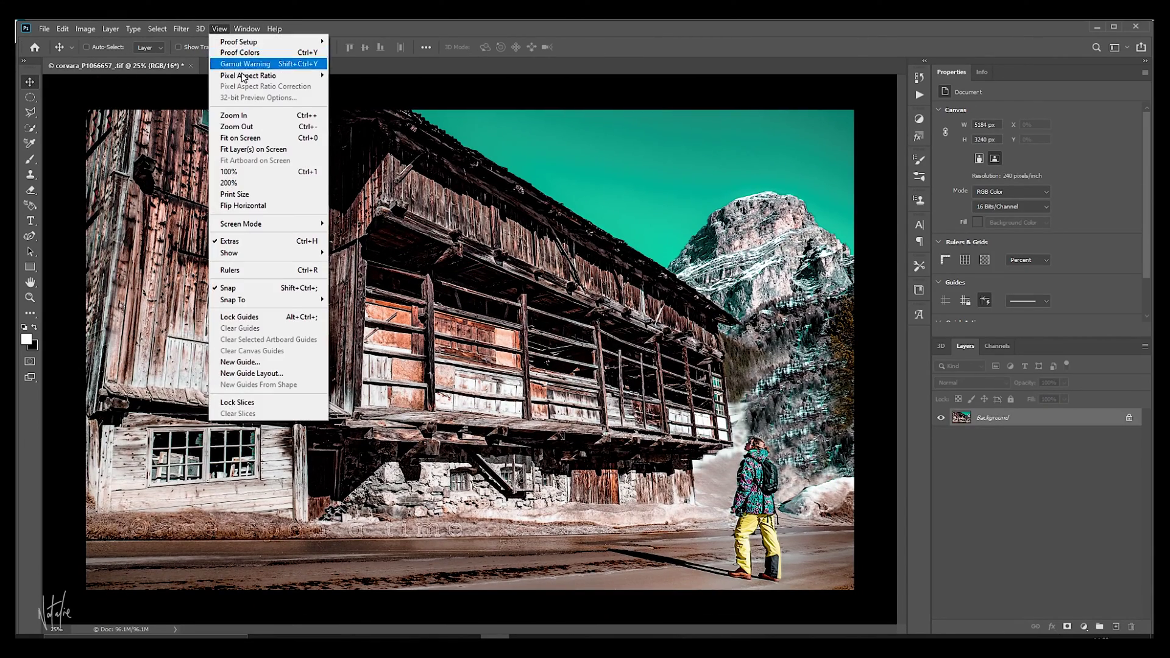
left_click(265, 375)
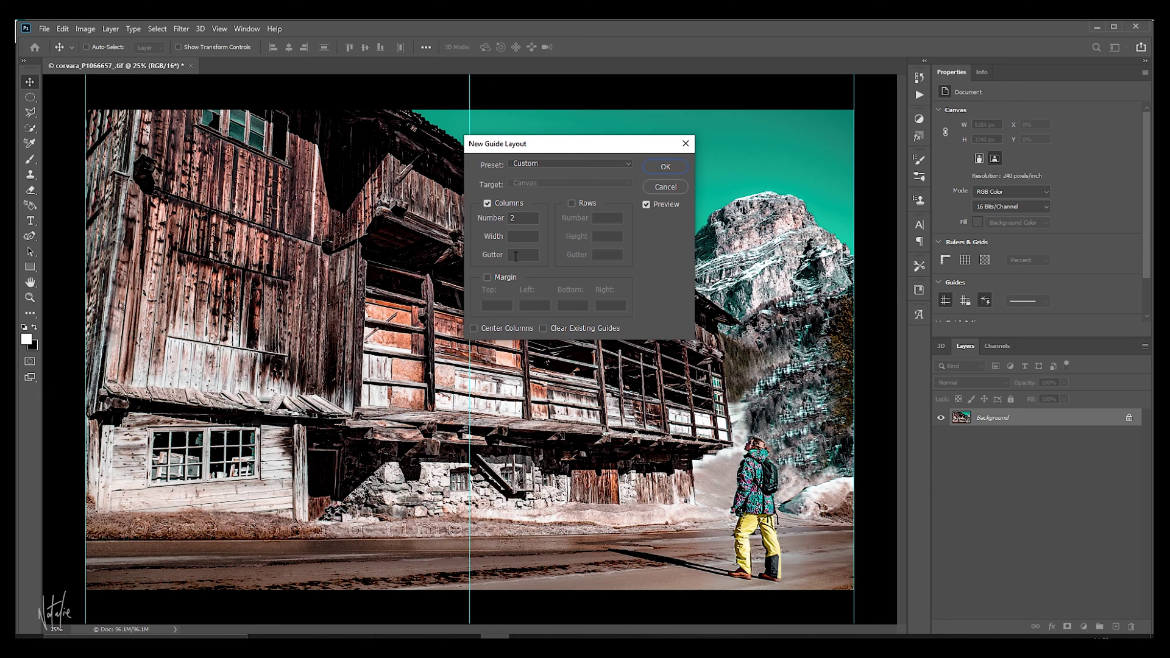
left_click(680, 165)
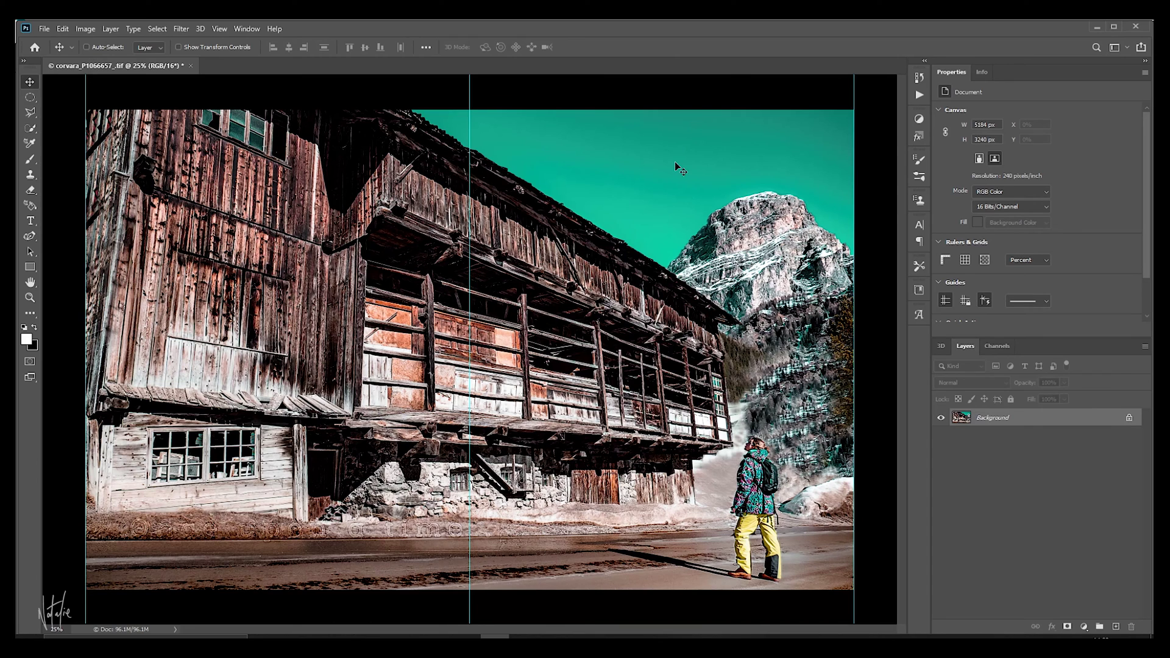
Create two slices, 01 and 02, from the guides with the Slice Tool
key("c")
left_click(29, 312)
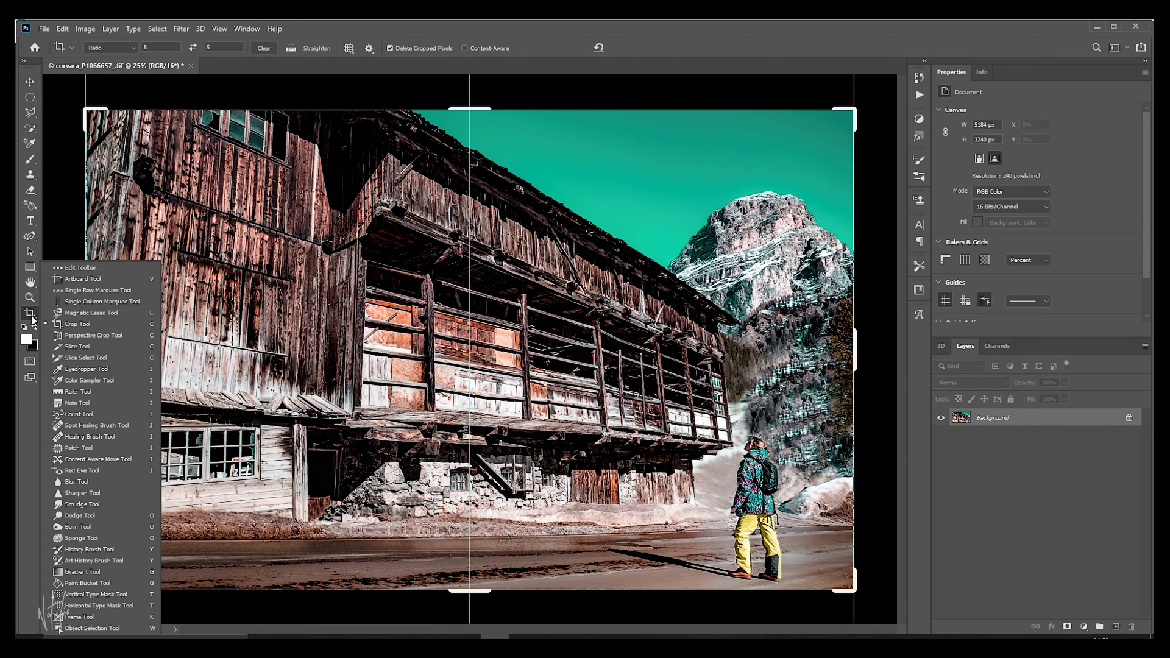
left_click(77, 346)
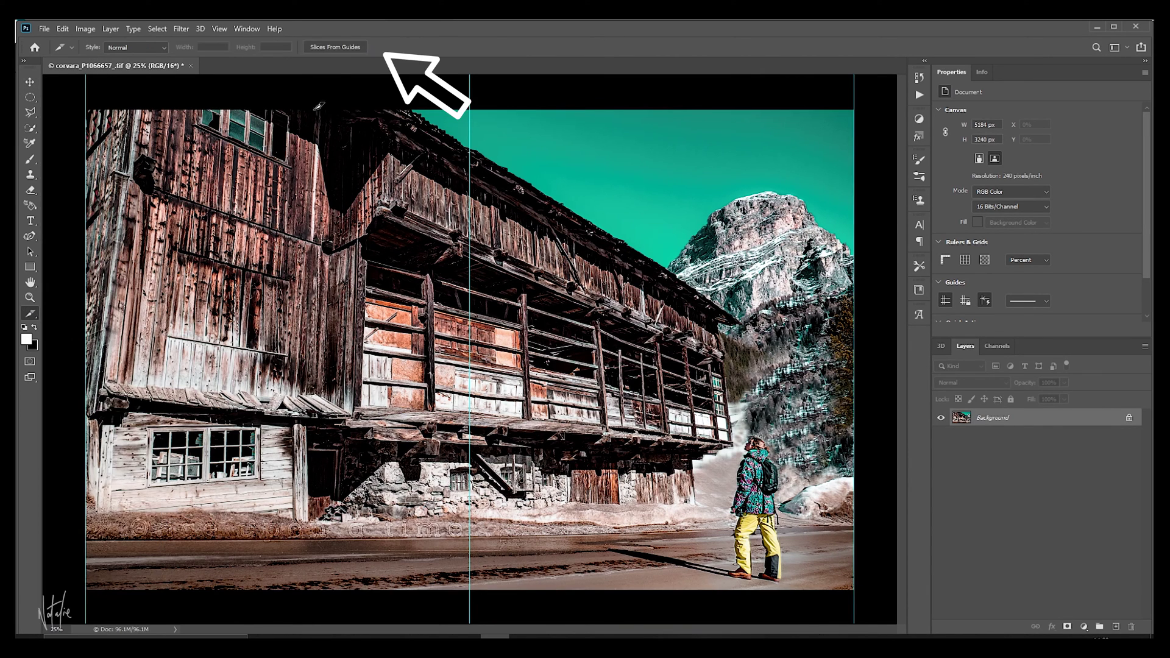
left_click(342, 48)
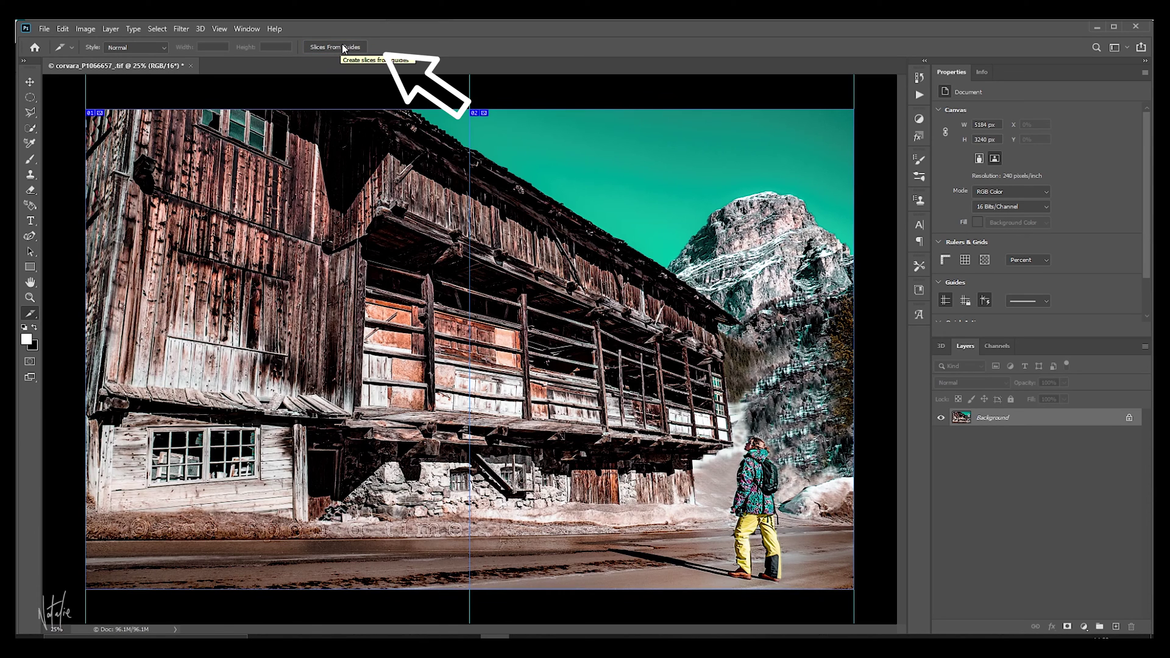
left_click(30, 82)
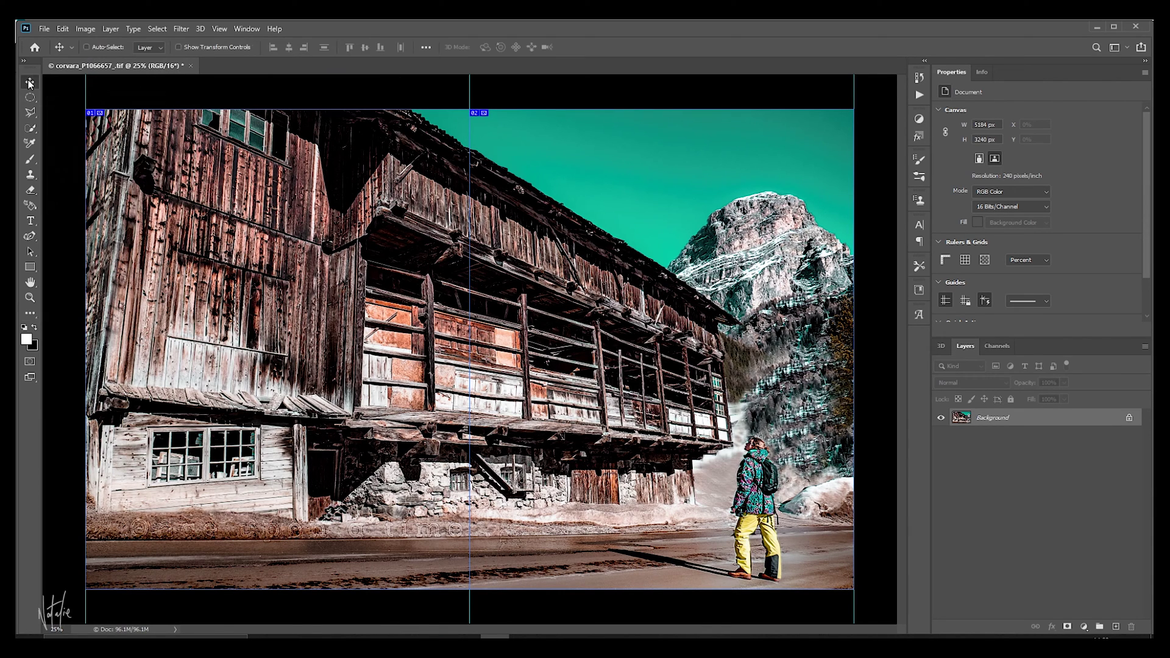
Resize the image to width 2160 via Image Size, yielding 7200 × 4500 px, and zoom out
left_click(86, 29)
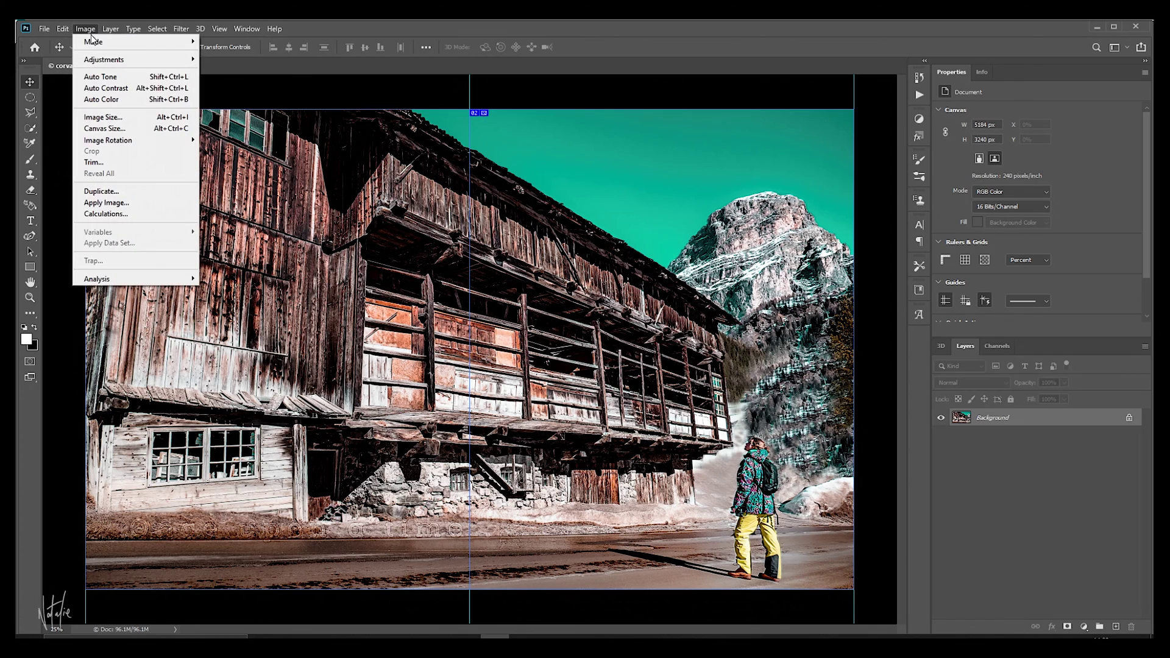
left_click(125, 116)
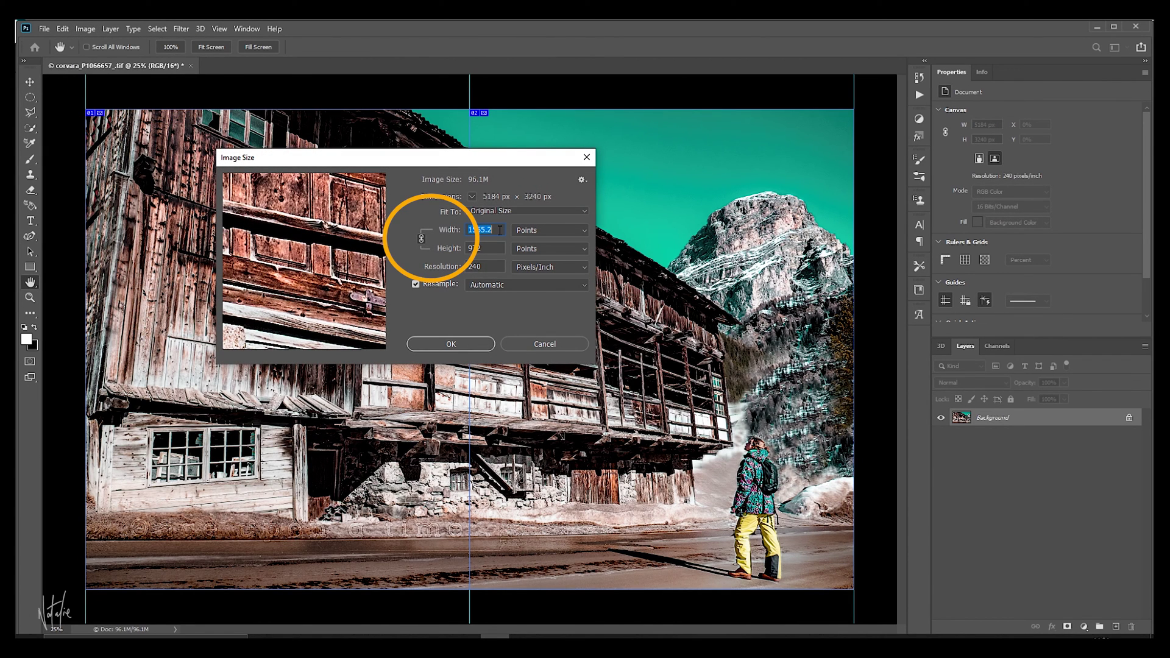
type("21")
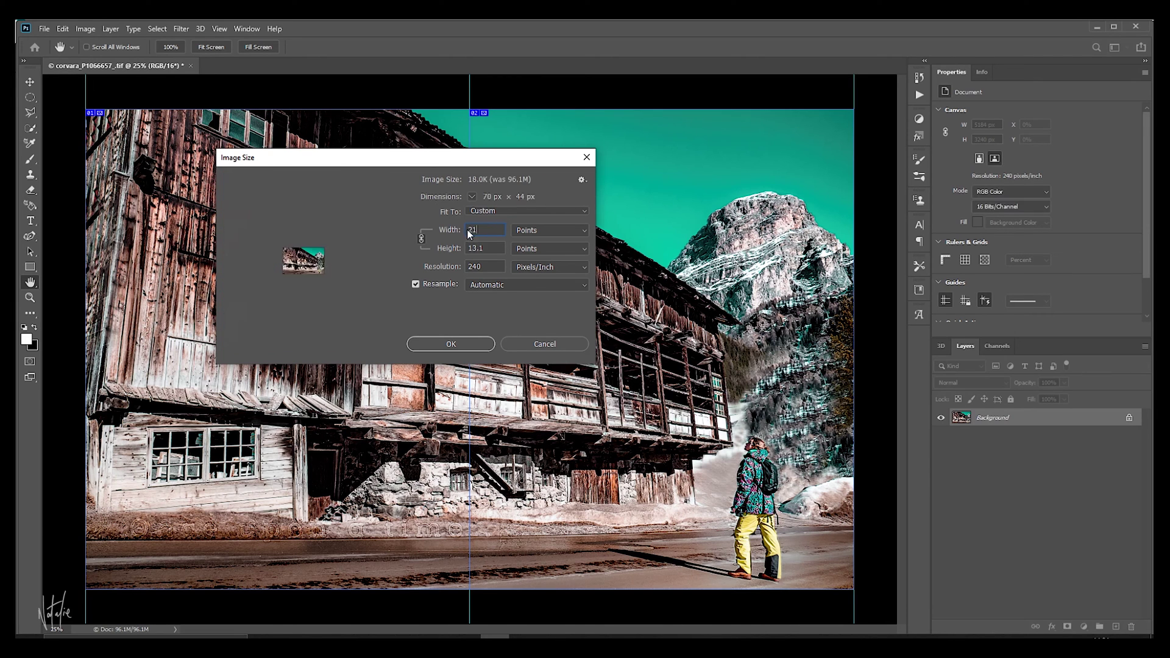
type("60")
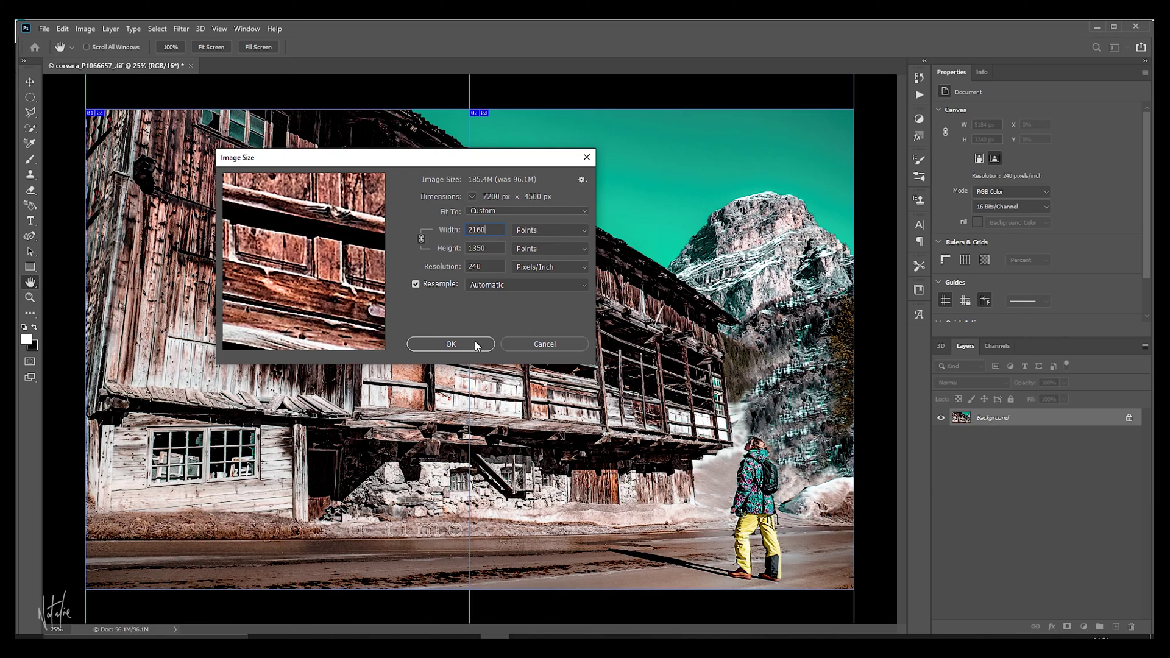
left_click(451, 345)
key("ctrl+minus")
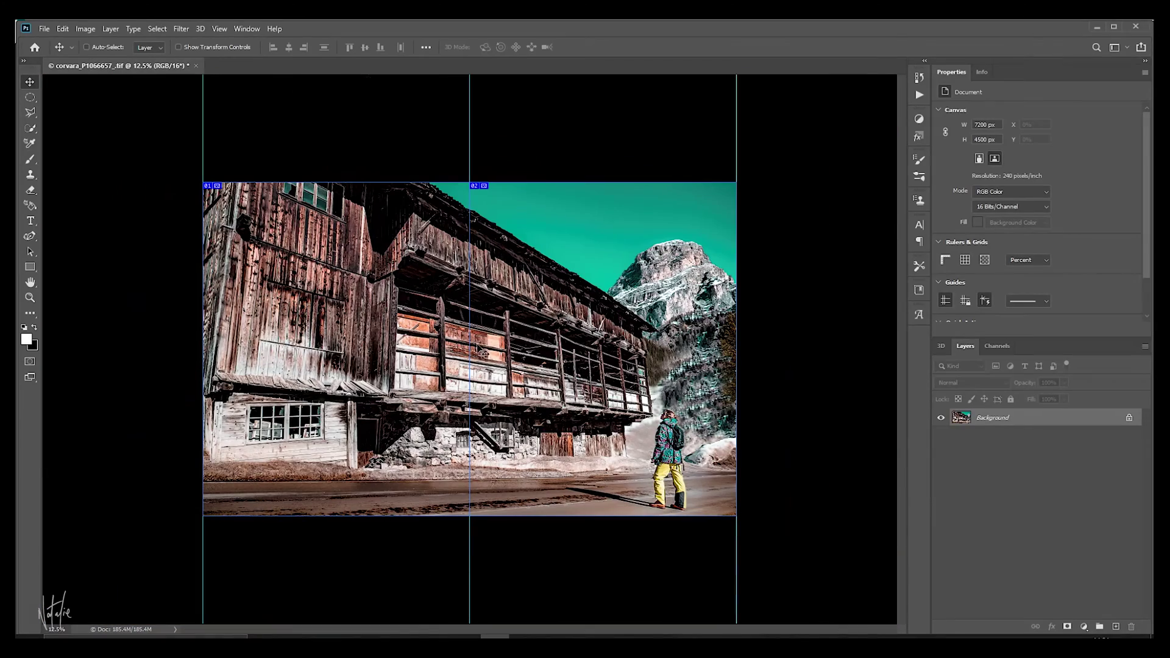
In Save for Web (Legacy), set the slices to export as Maximum-quality JPEG
left_click(51, 31)
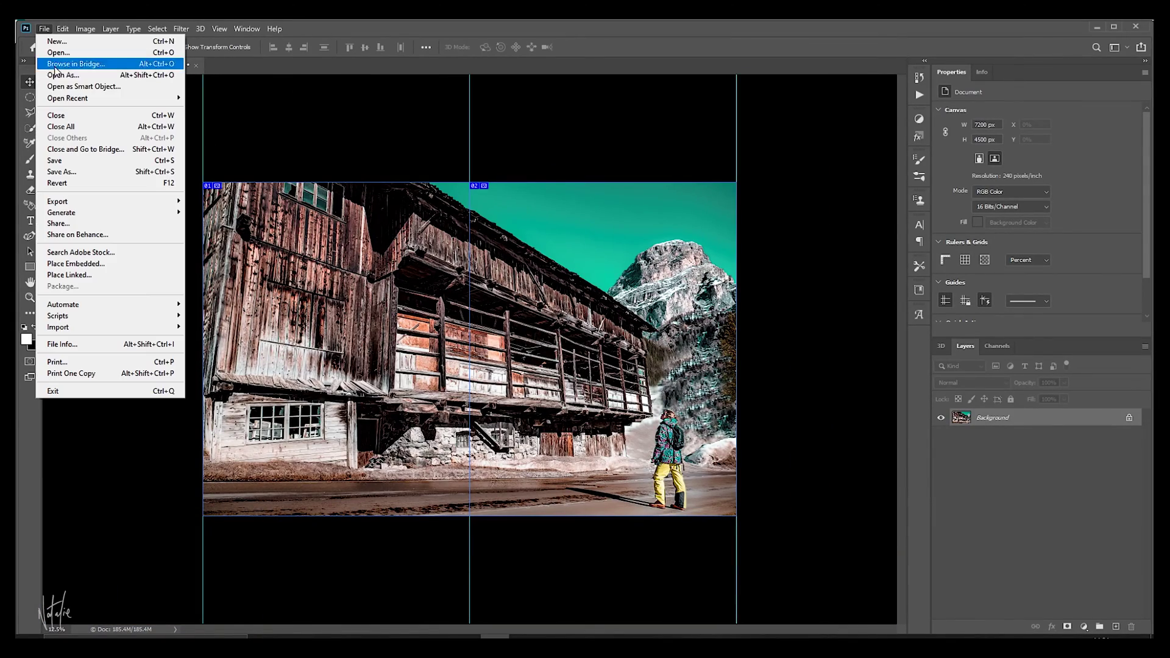
mouse_move(58, 201)
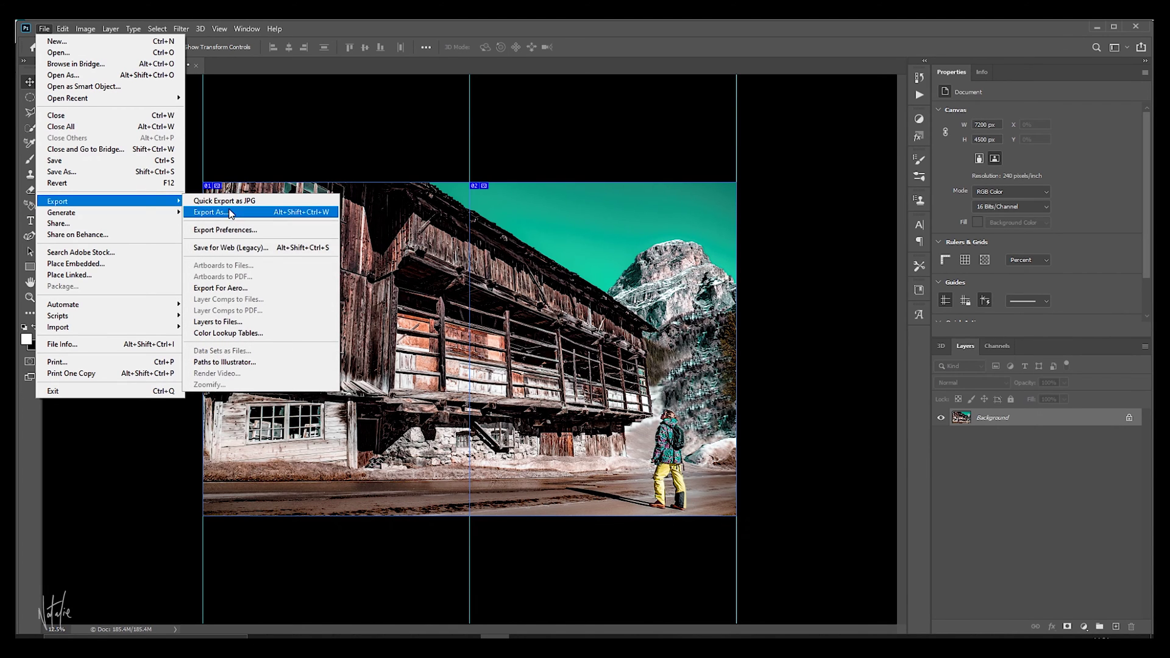
left_click(244, 250)
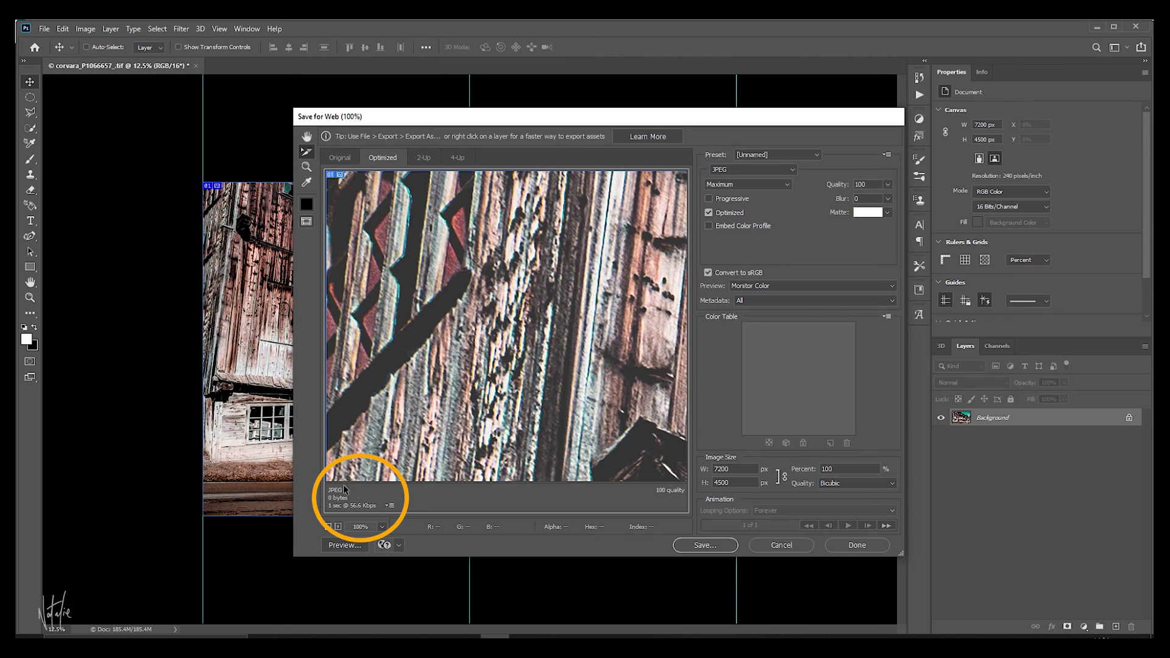
left_click(307, 136)
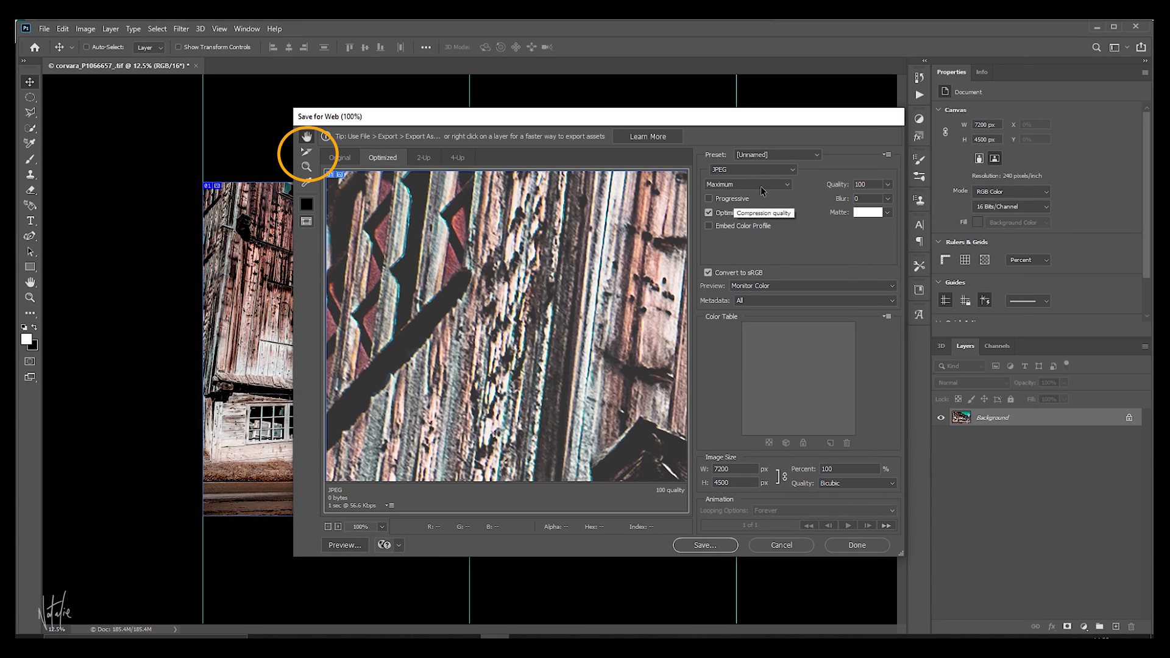
left_click(787, 190)
left_click(788, 191)
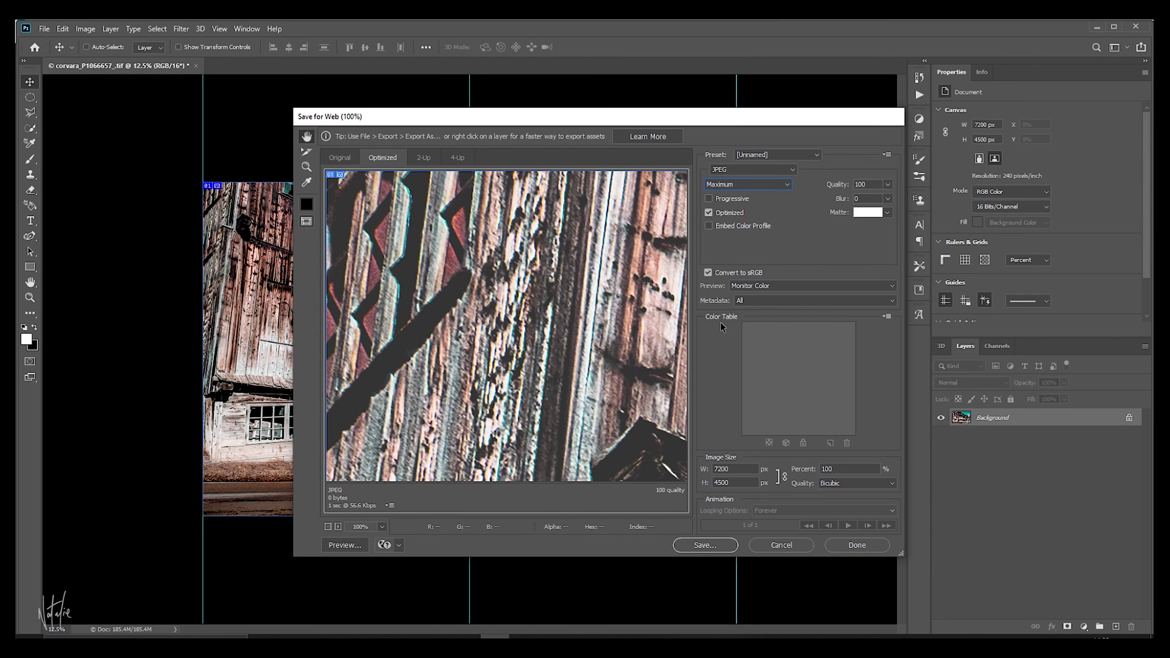
Save all slices as images named 'temp' to the Desktop
left_click(705, 545)
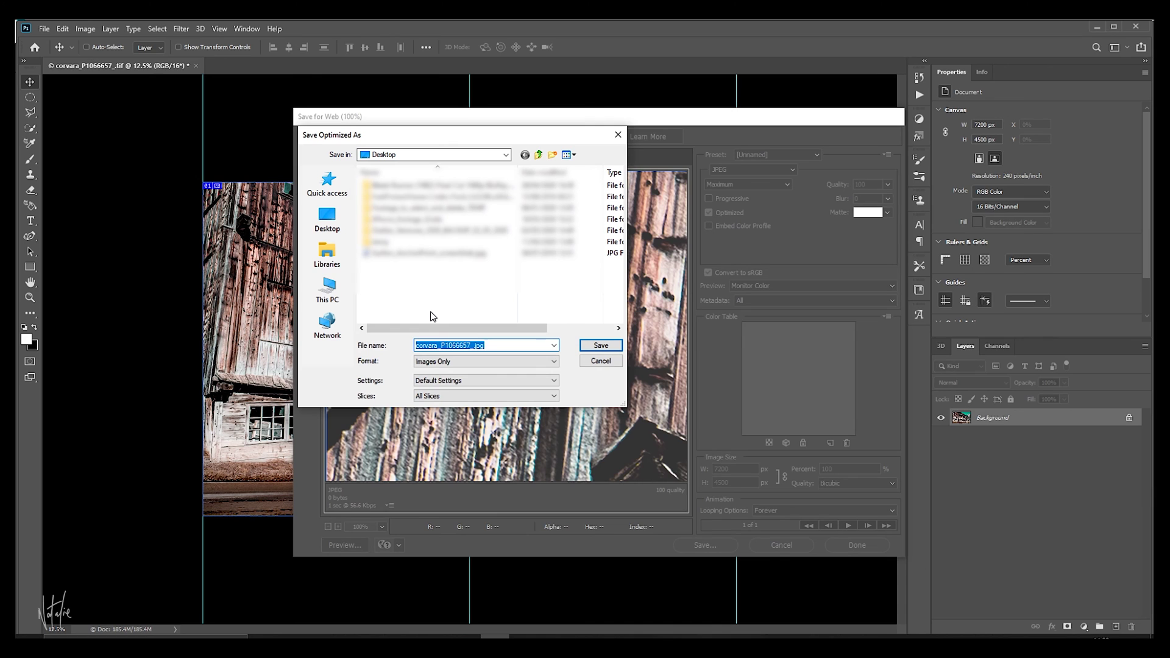
type("temp")
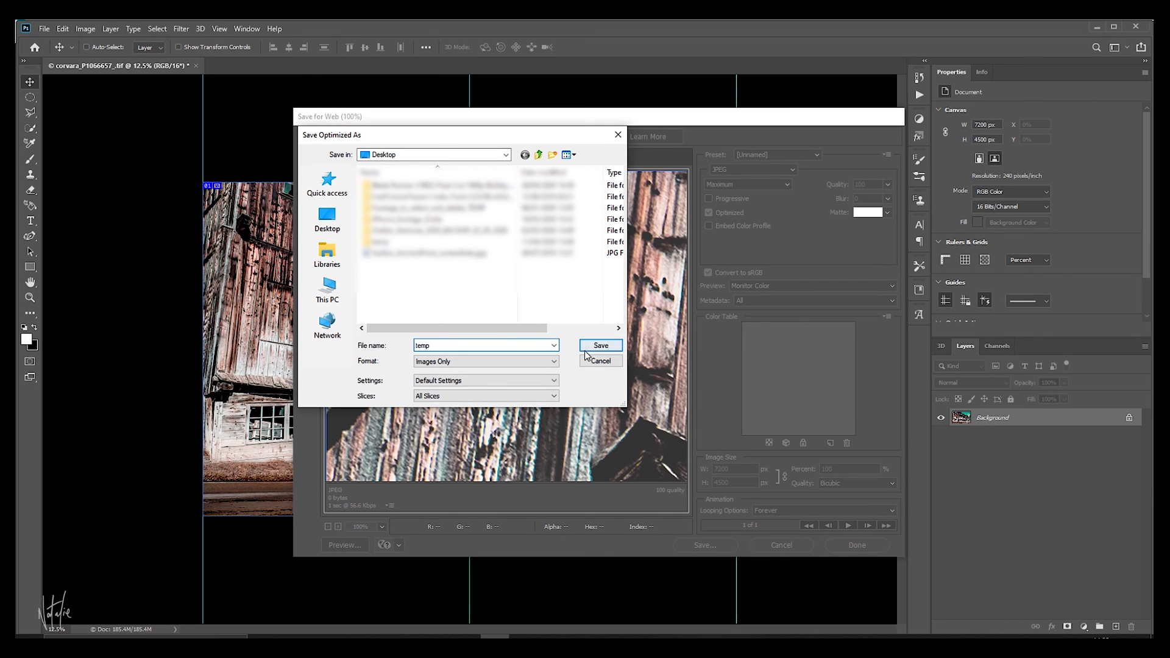
key("Return")
left_click(339, 226)
left_click(592, 346)
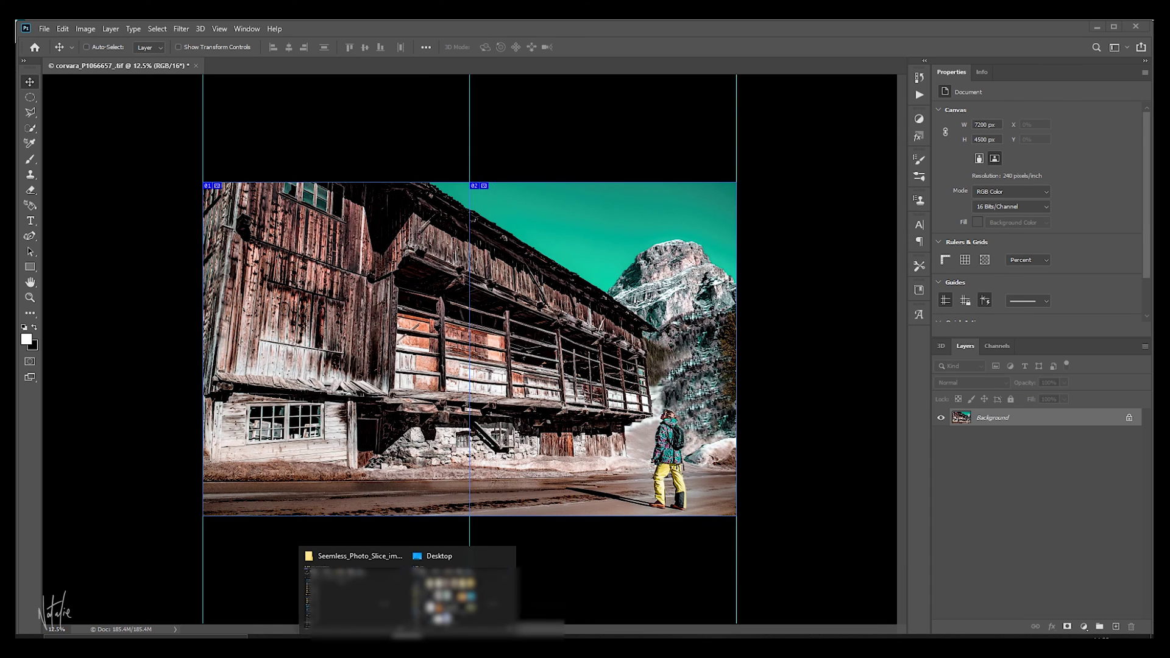
Open the Desktop folder in File Explorer to find the new images folder
left_click(463, 591)
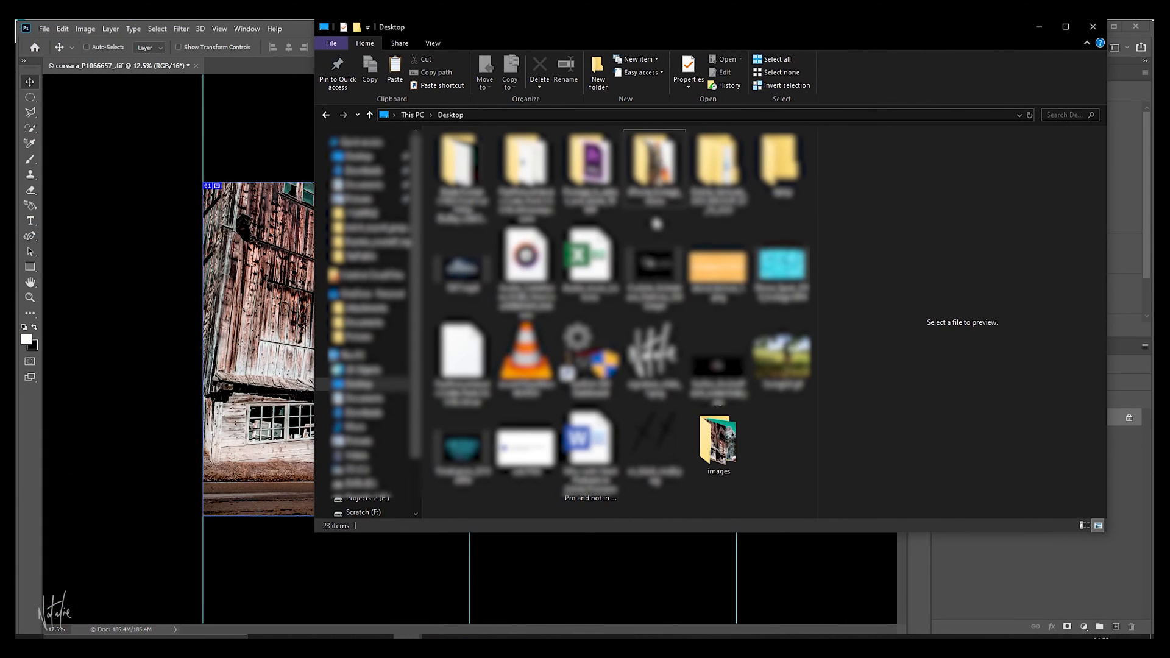
double_click(655, 177)
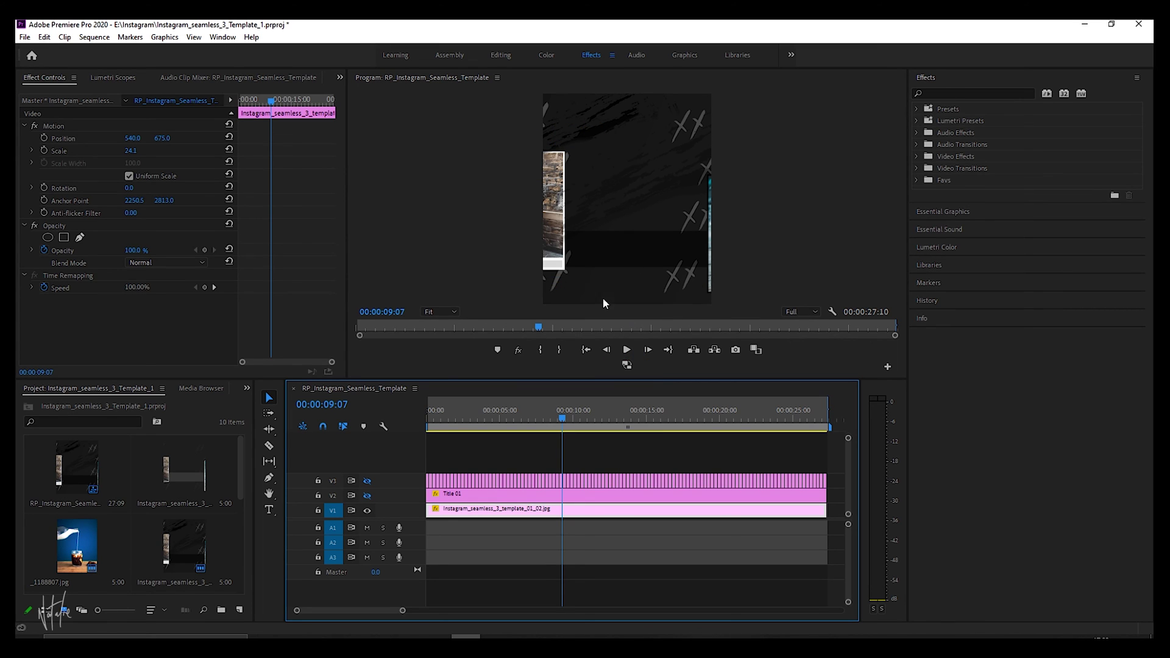
Turn on V2 and V3 track output so the framed coffee photo shows over the template
left_click(368, 497)
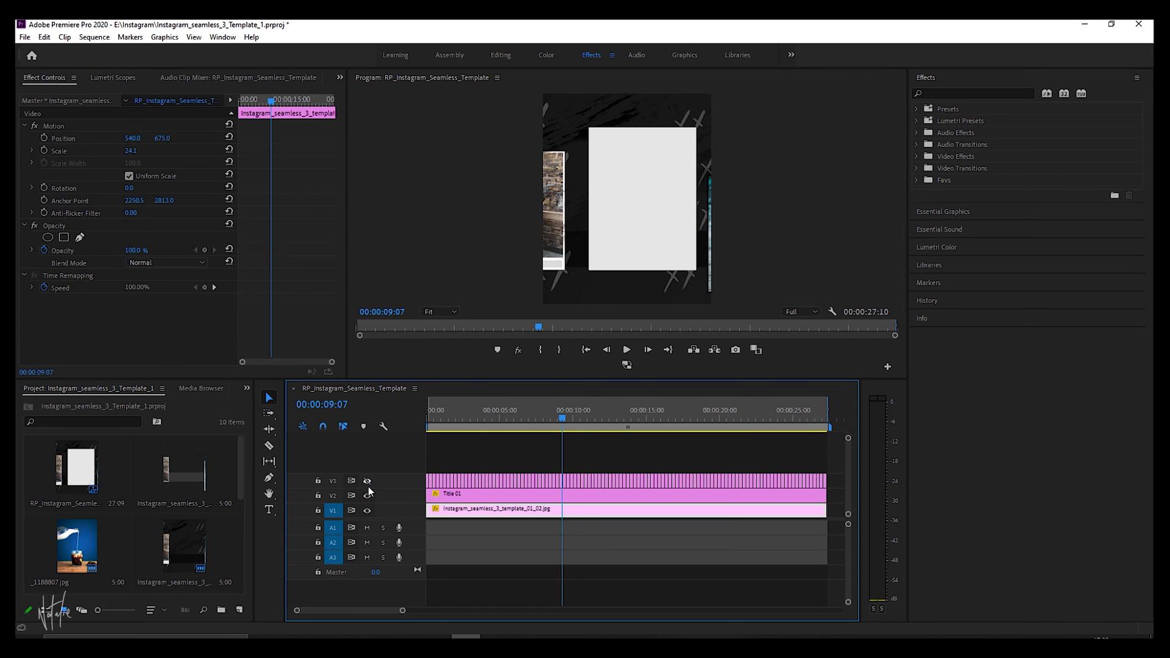
left_click(368, 481)
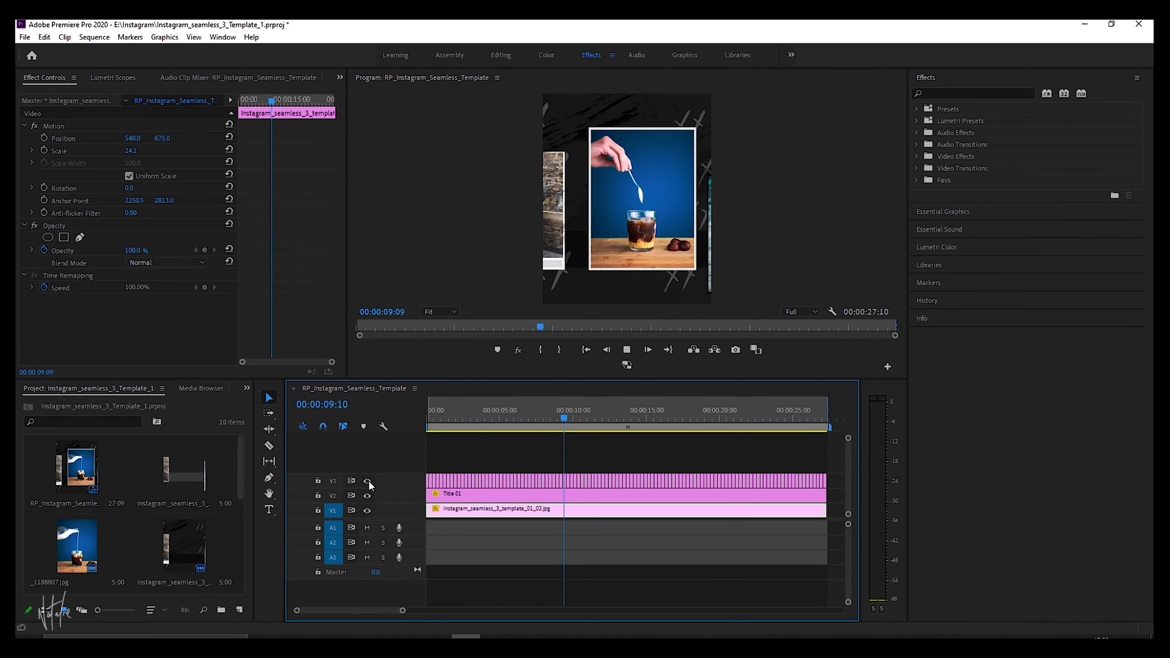